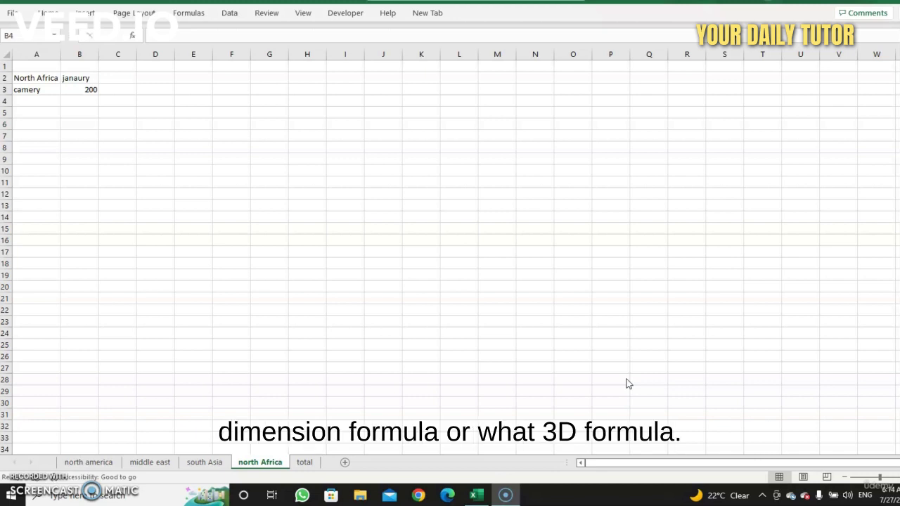
Browse the north america, middle east, south Asia, north Africa and total sheets in turn.
click(109, 463)
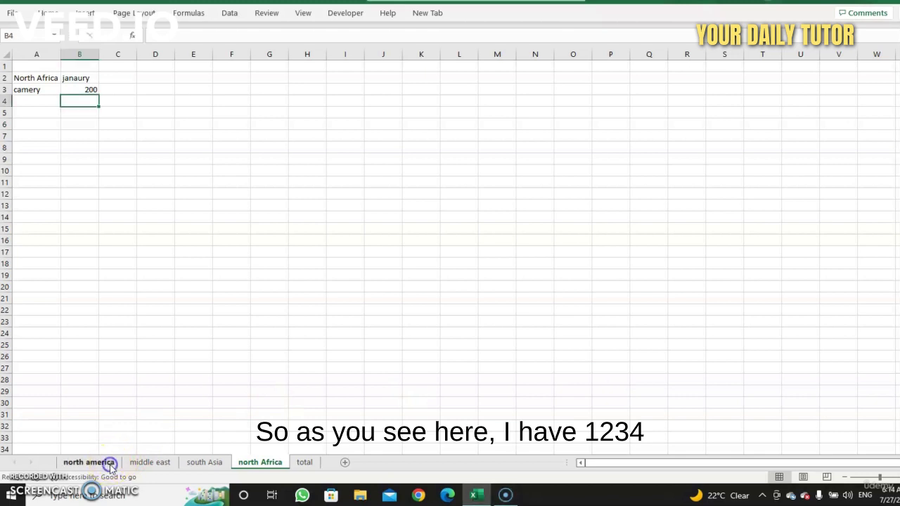
click(142, 463)
click(202, 463)
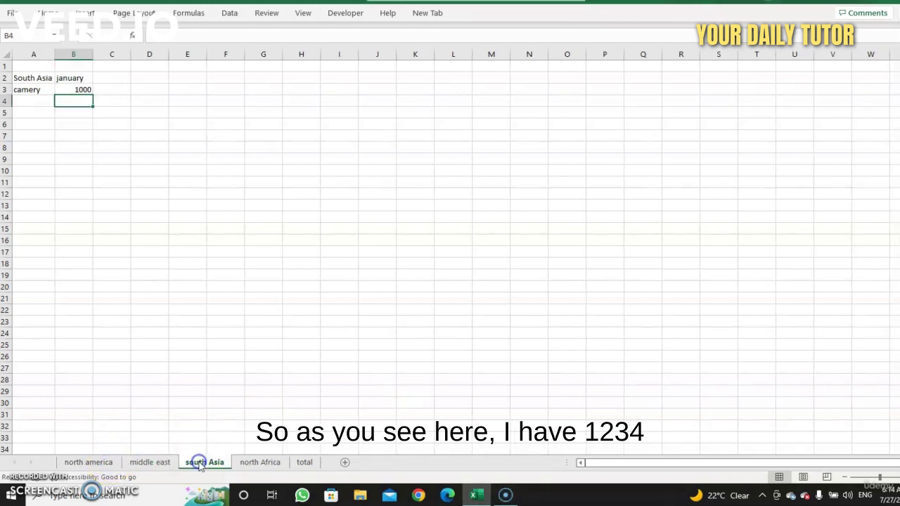
click(252, 464)
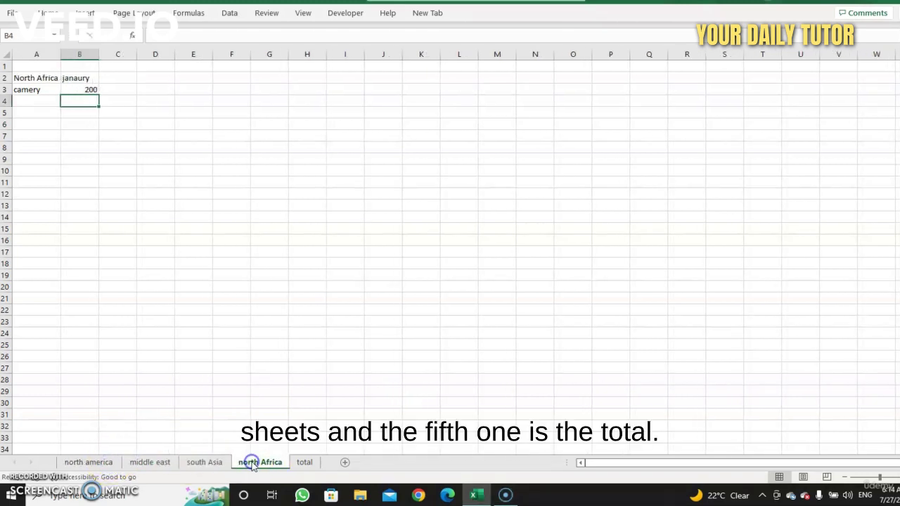
click(303, 463)
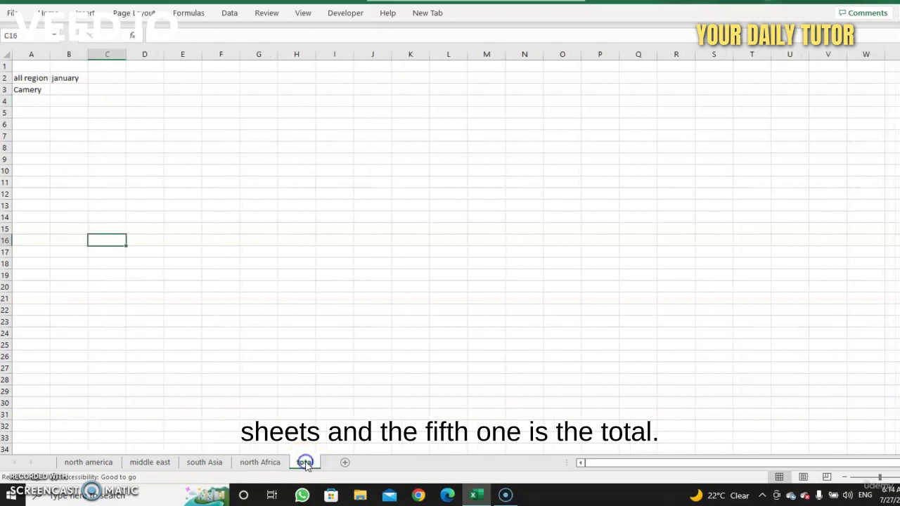
Review each region's Camry January figure (middle east 5000, south Asia 1000, north Africa 200), then return to total.
click(92, 464)
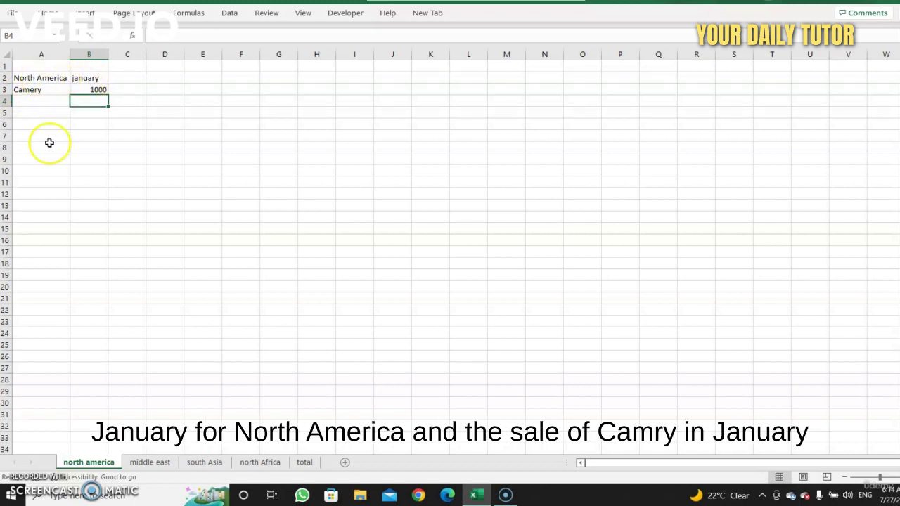
click(146, 462)
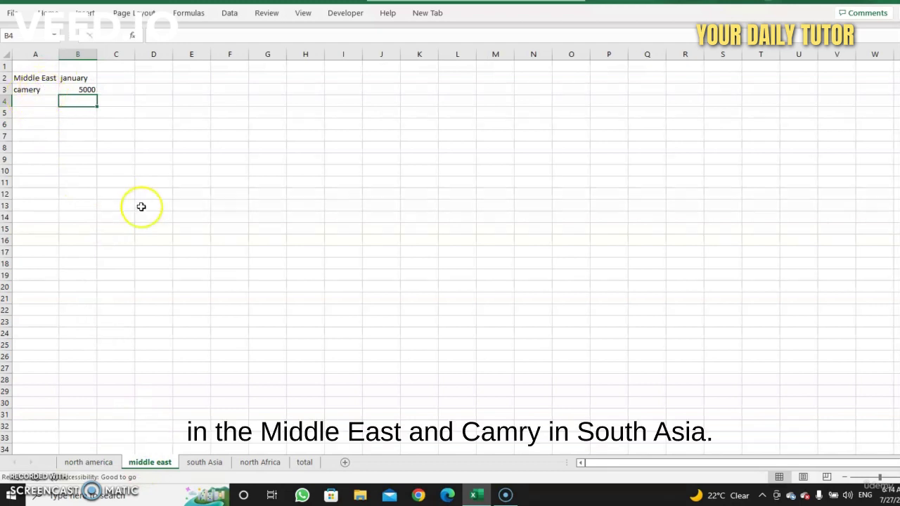
click(205, 462)
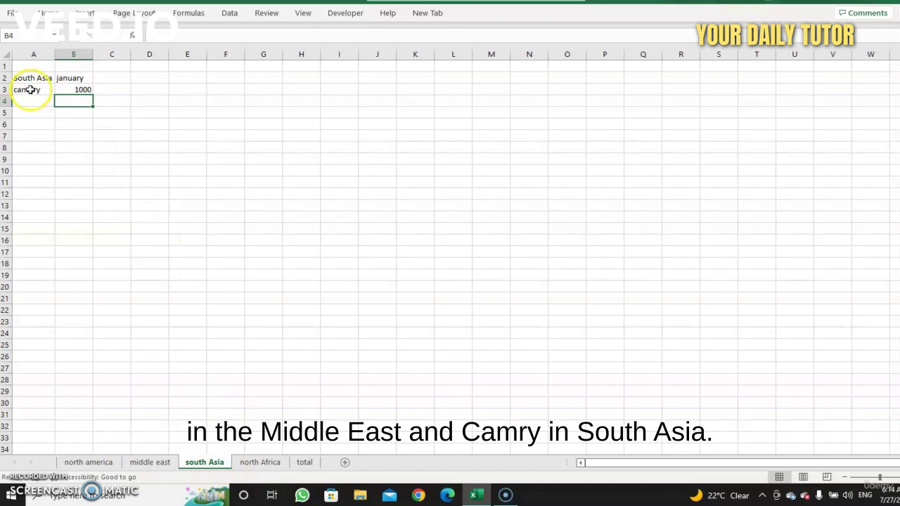
click(260, 462)
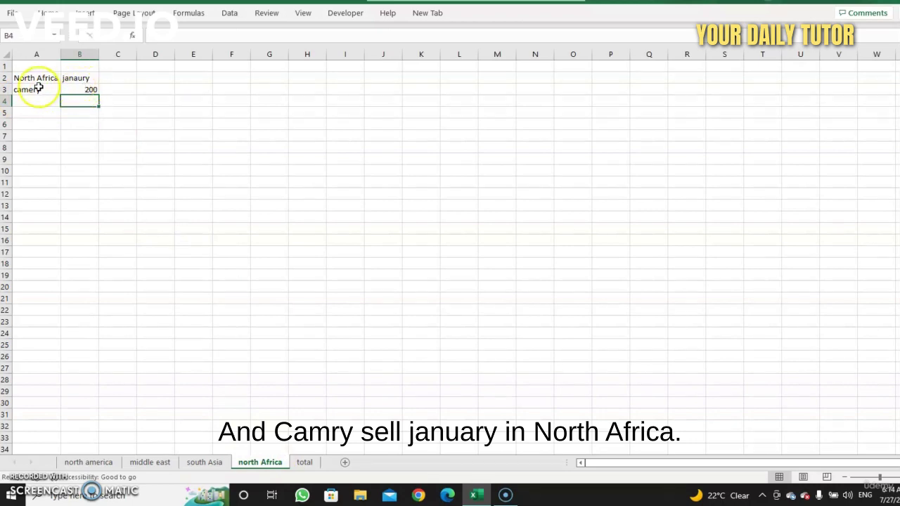
click(310, 464)
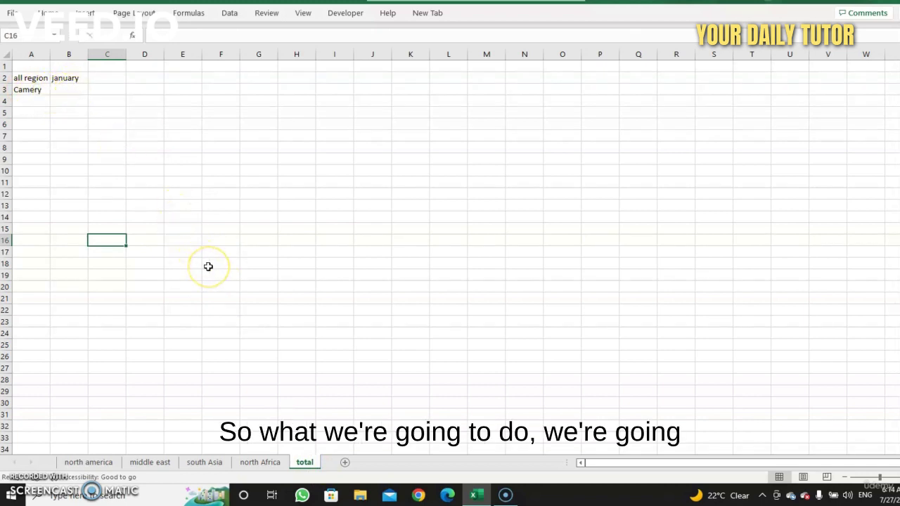
click(75, 92)
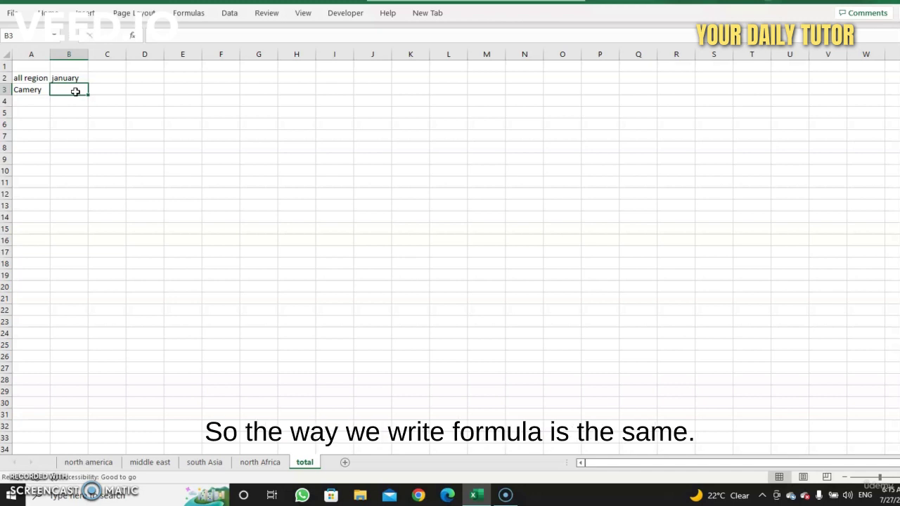
Enter =SUM('north america:north Africa'!B3) in the total sheet's B3, giving 7200.
text(=)
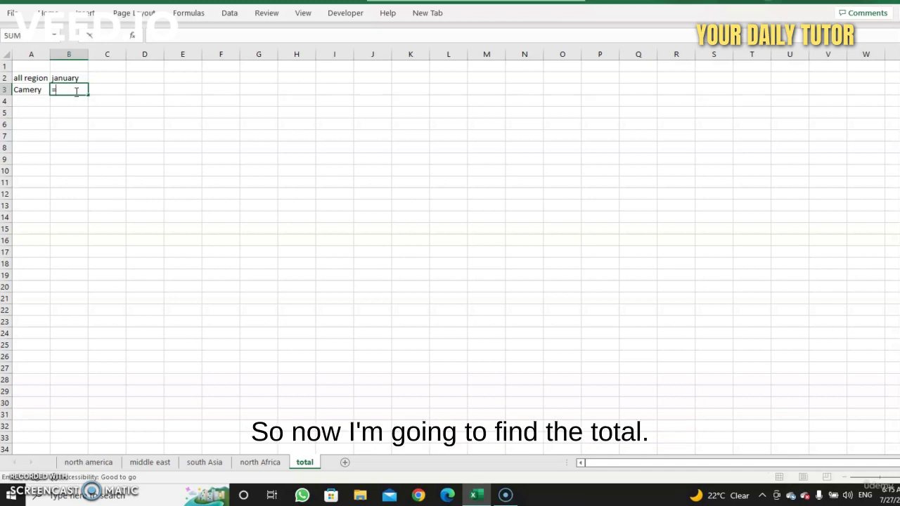
text(su)
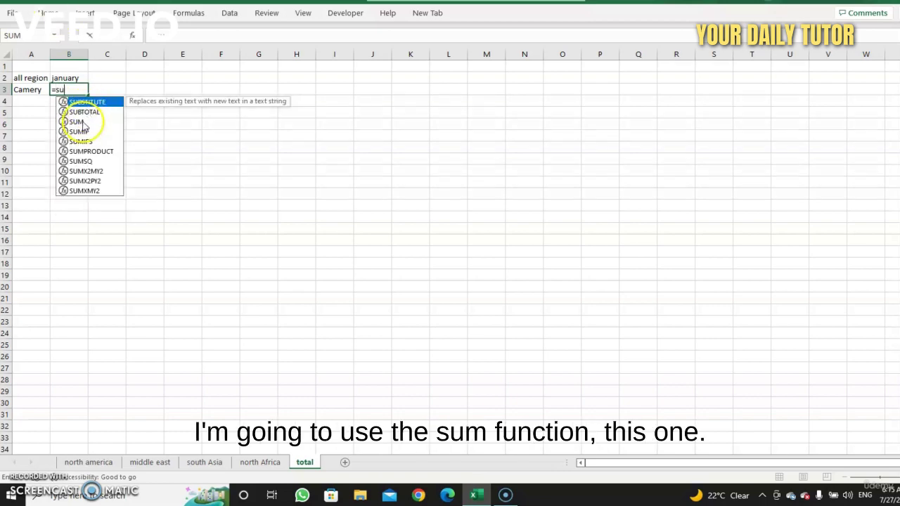
double_click(77, 122)
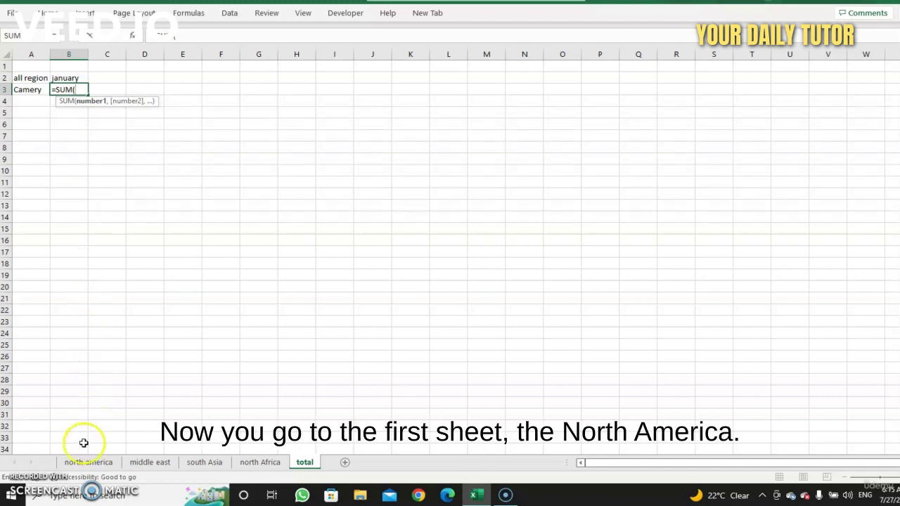
click(77, 463)
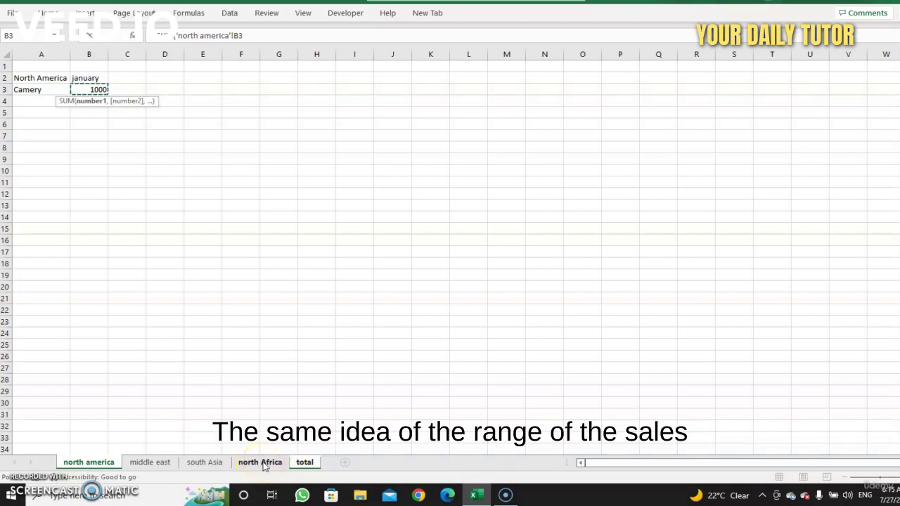
shift+click(262, 465)
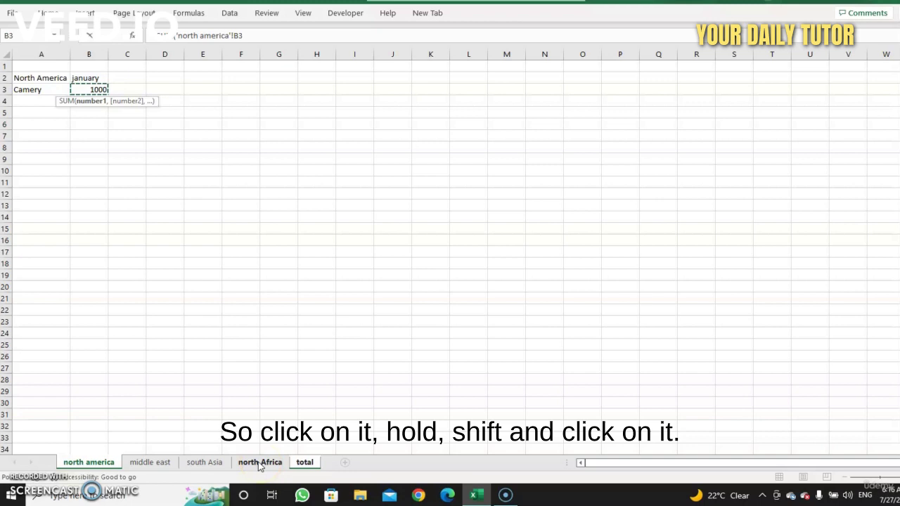
shift+click(260, 464)
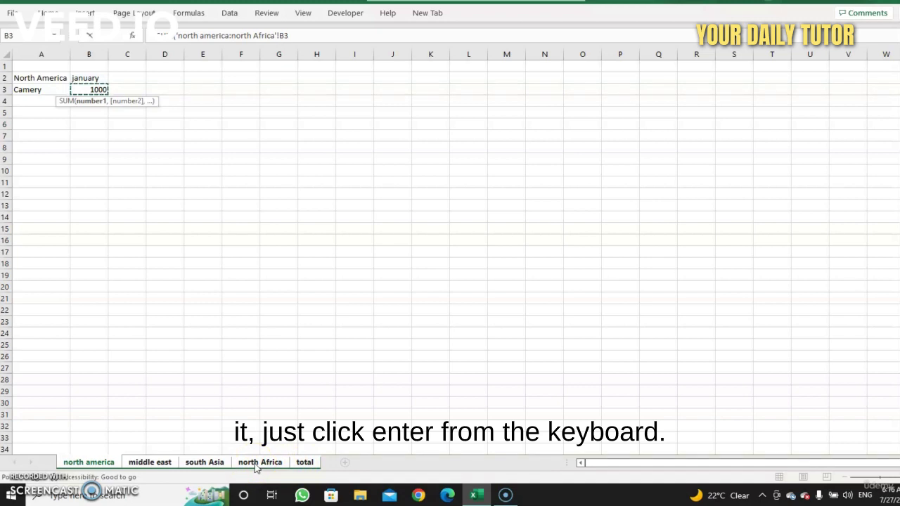
key(Return)
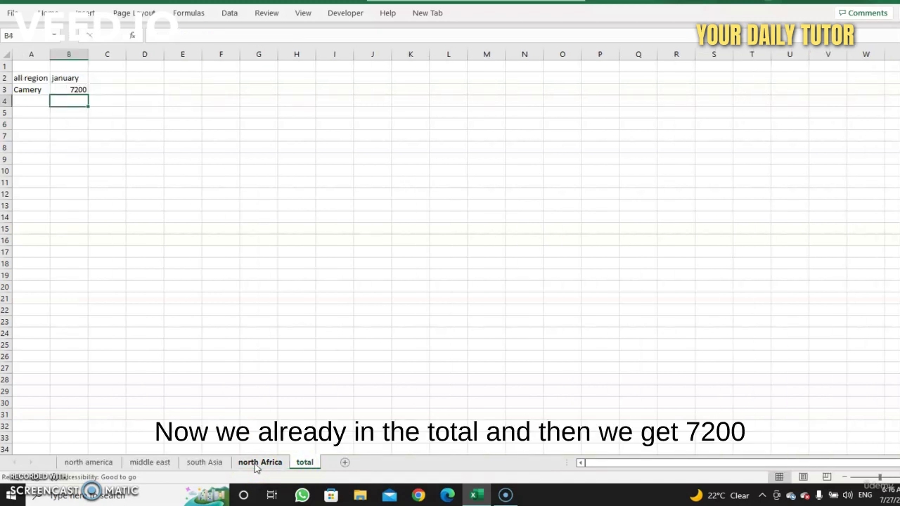
Ungroup the sheets on total and inspect B3's formula =SUM('north america:north Africa'!B3) without changing it.
click(306, 464)
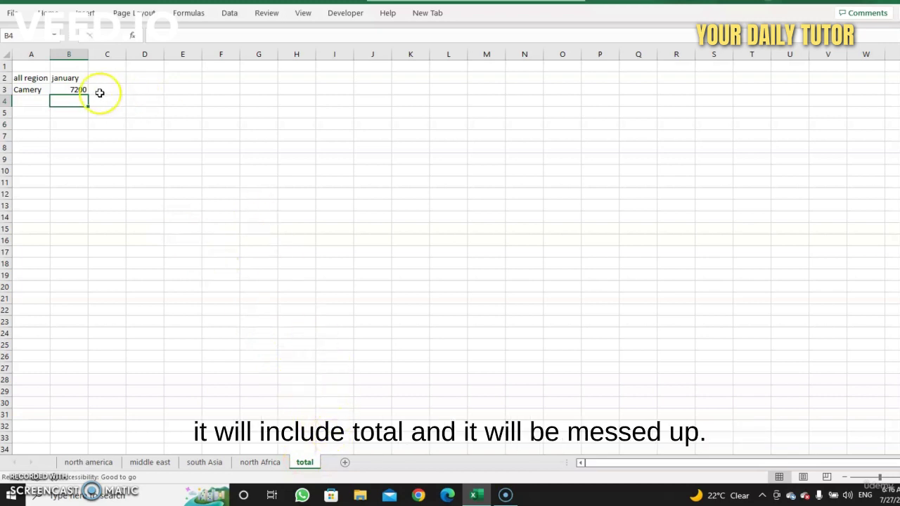
click(80, 87)
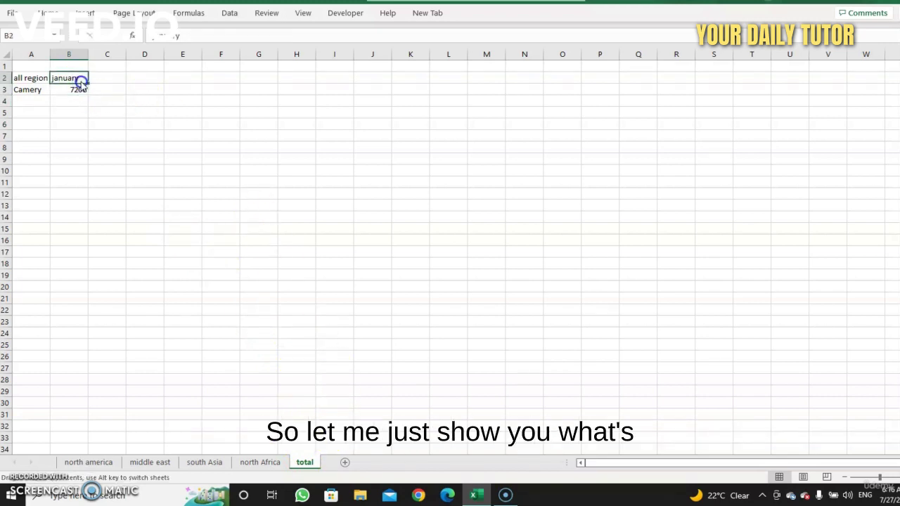
double_click(81, 87)
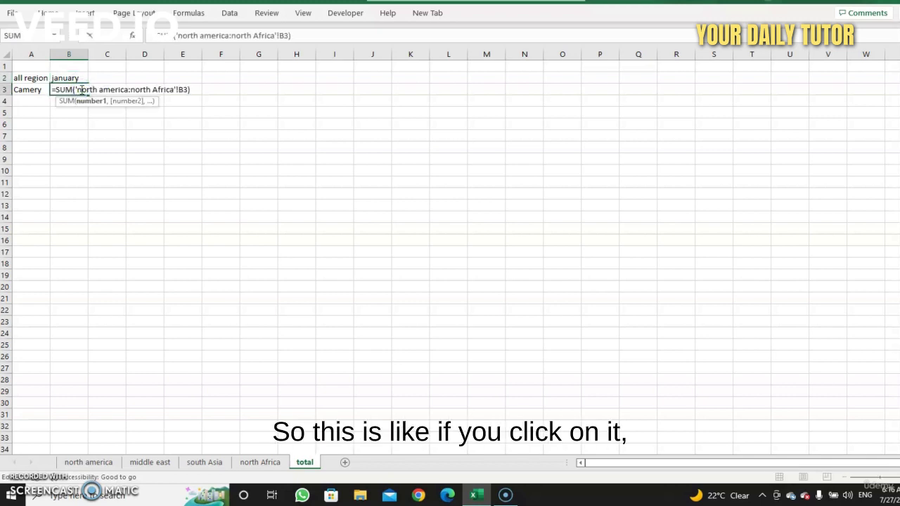
click(203, 91)
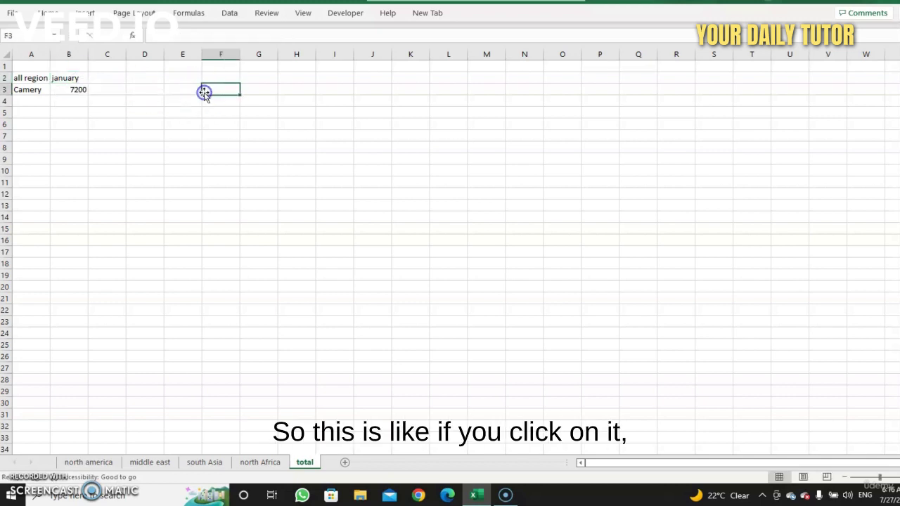
click(76, 88)
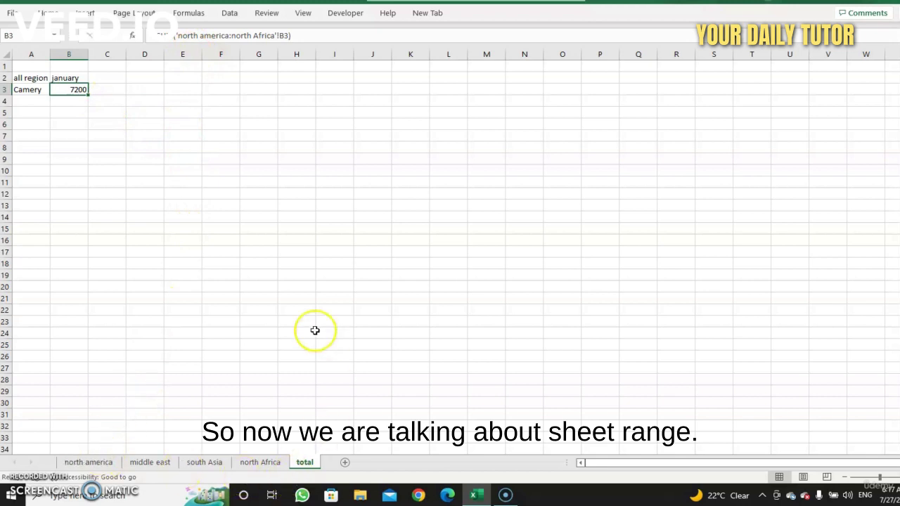
Clear B3's existing 3D formula and start a new SUM function.
double_click(71, 90)
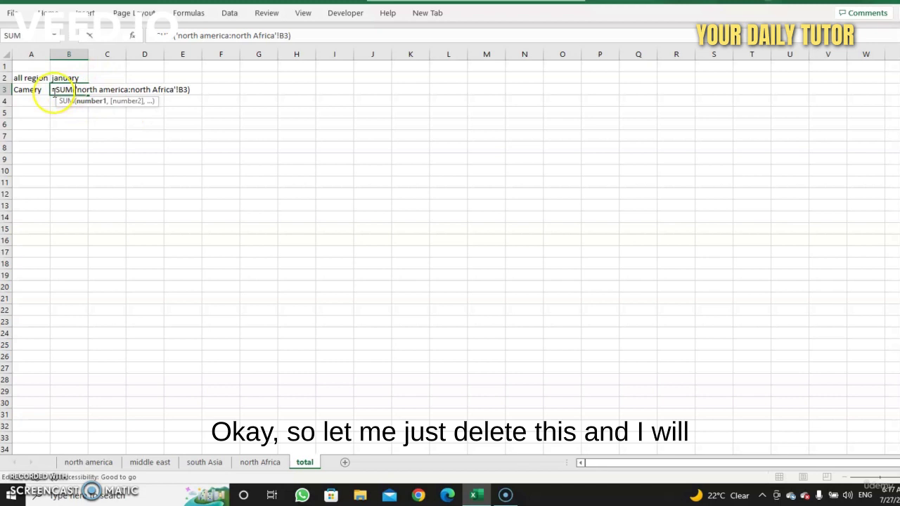
drag(53, 90, 202, 97)
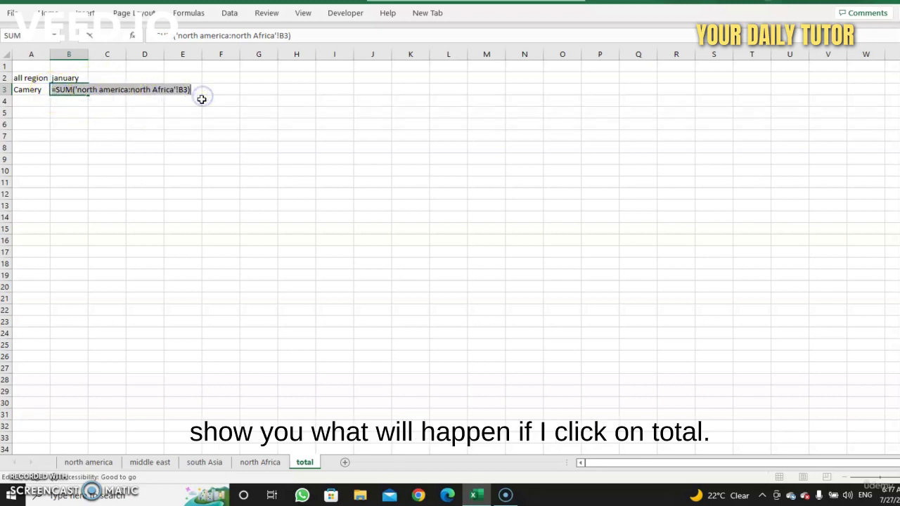
key(BackSpace)
text(=)
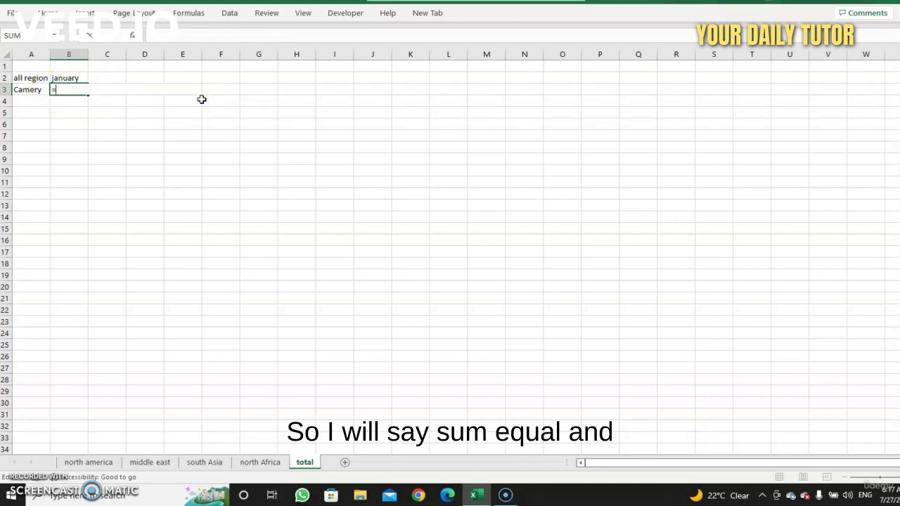
text(su)
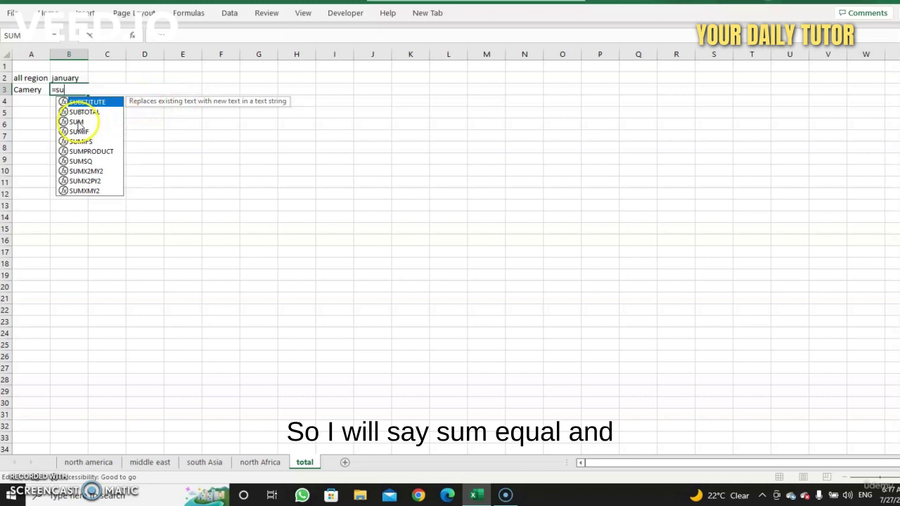
double_click(77, 122)
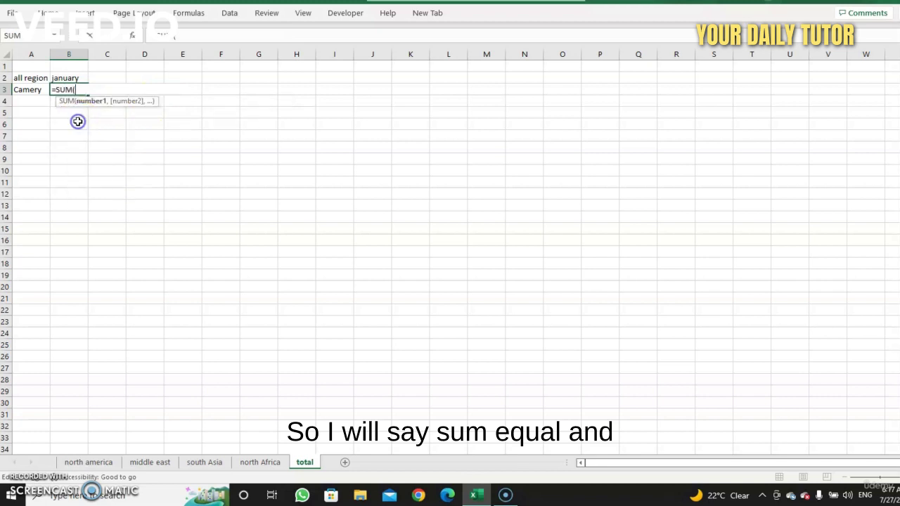
Point the SUM at total!B3 instead and accept the circular-reference warning, leaving 0.
click(84, 464)
click(97, 90)
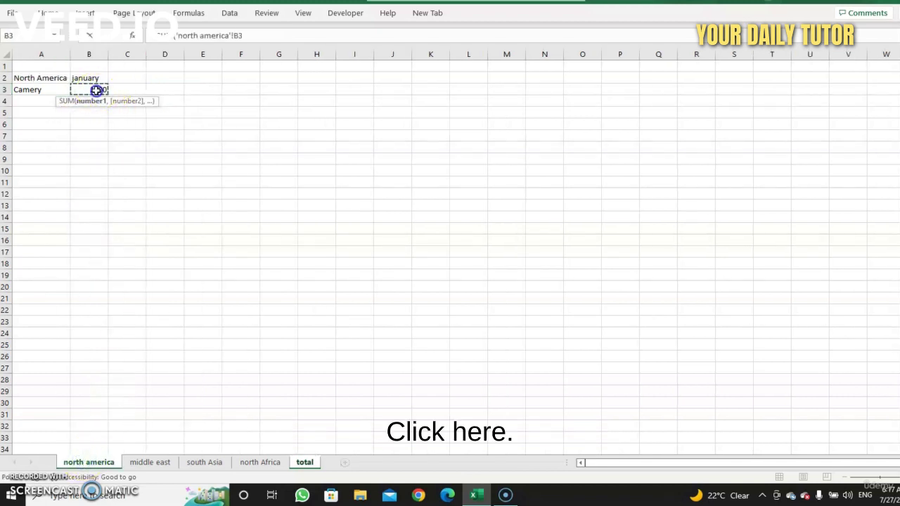
shift+click(262, 464)
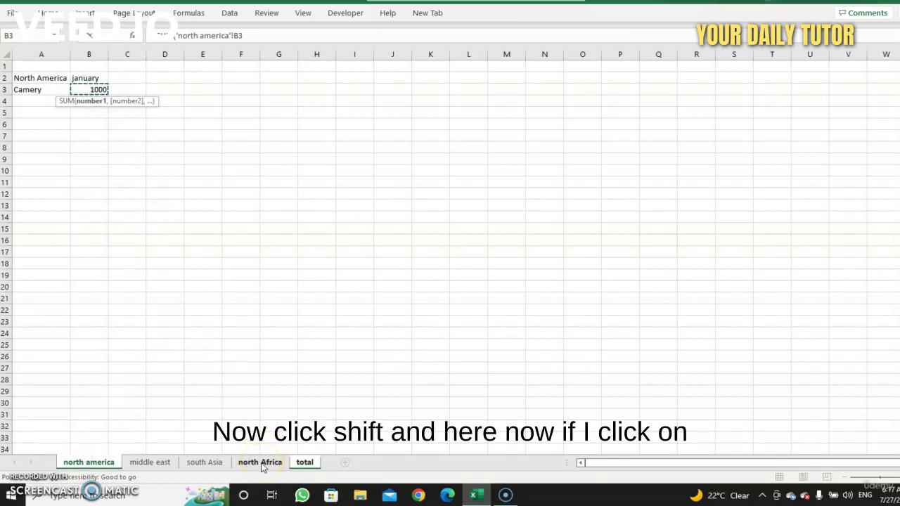
click(305, 463)
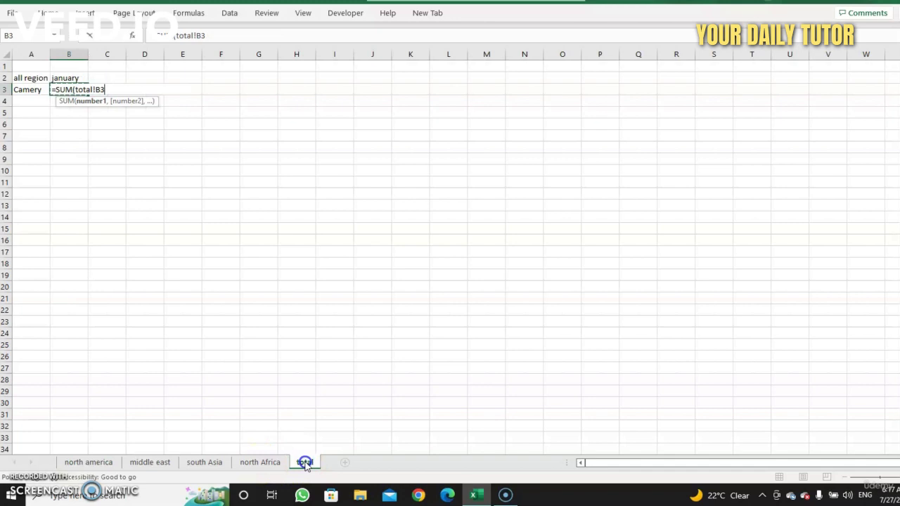
key(Return)
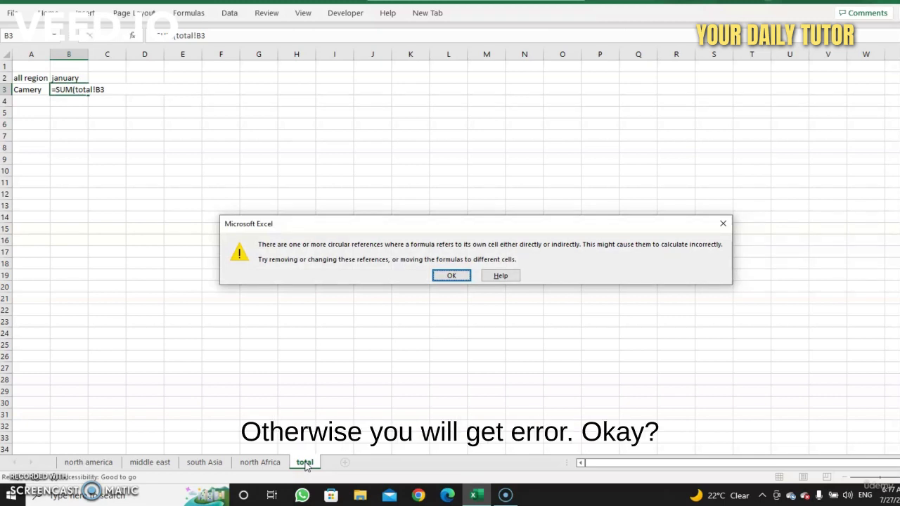
click(461, 275)
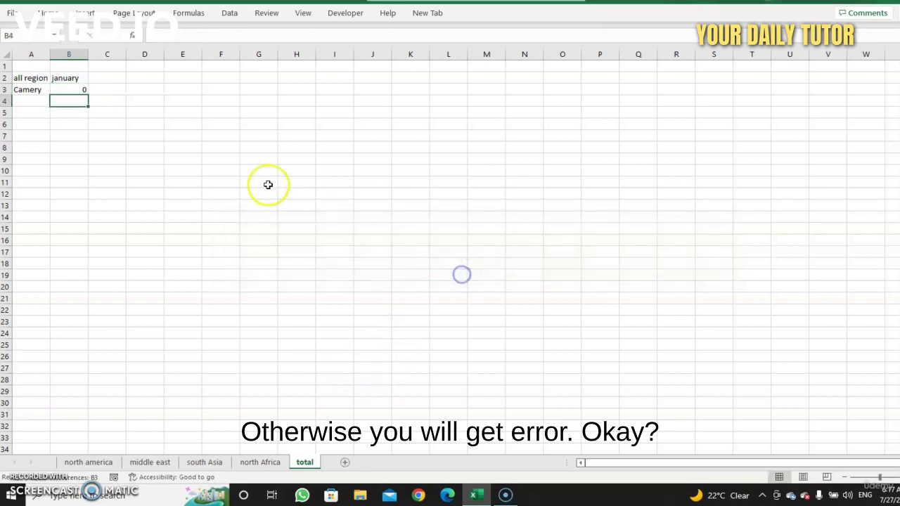
Replace B3's circular formula with =SUM('north america:north Africa'!B3), restoring the 7200 total.
double_click(81, 90)
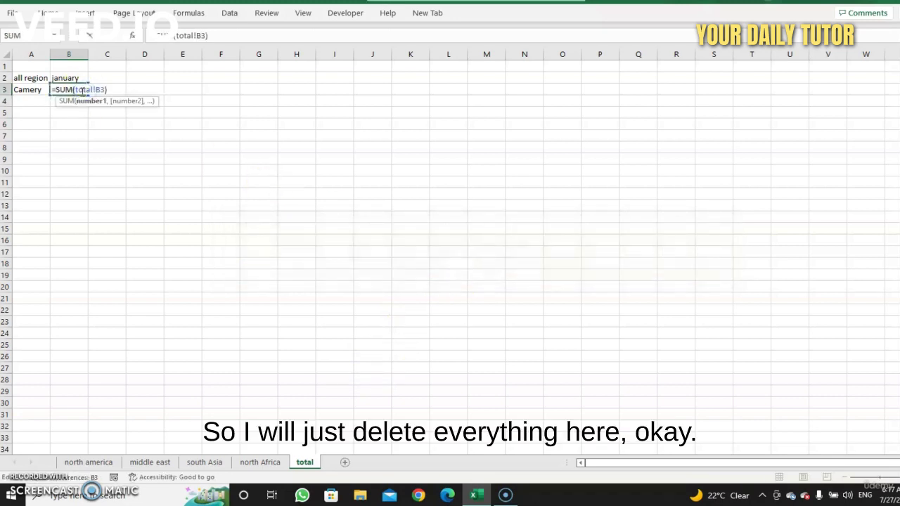
drag(51, 90, 128, 98)
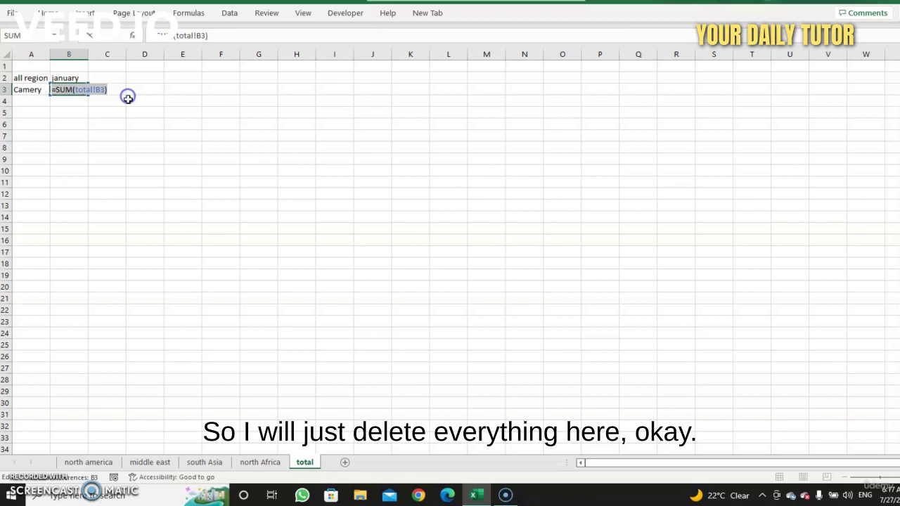
key(BackSpace)
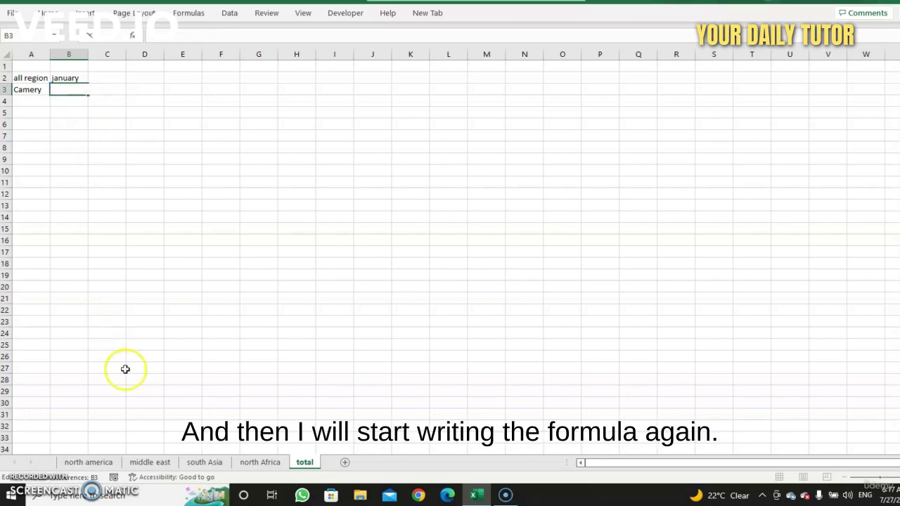
text(=)
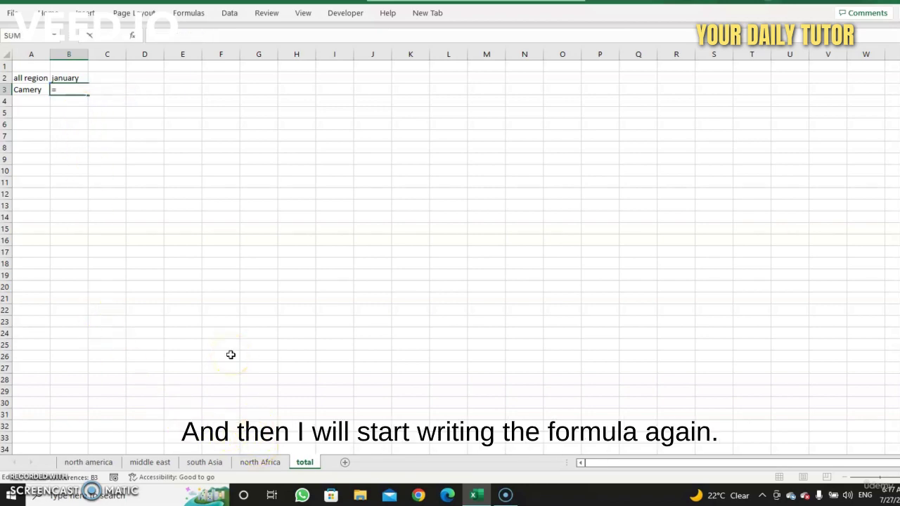
text(sum)
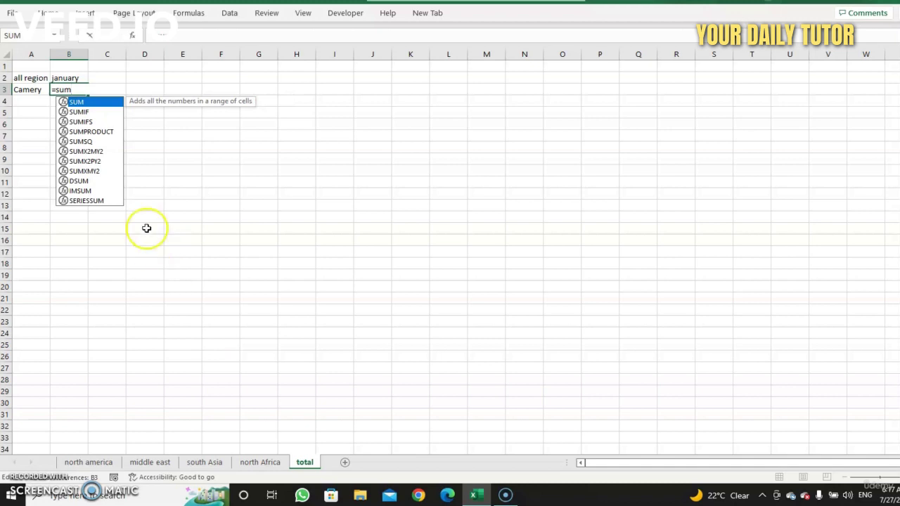
double_click(78, 102)
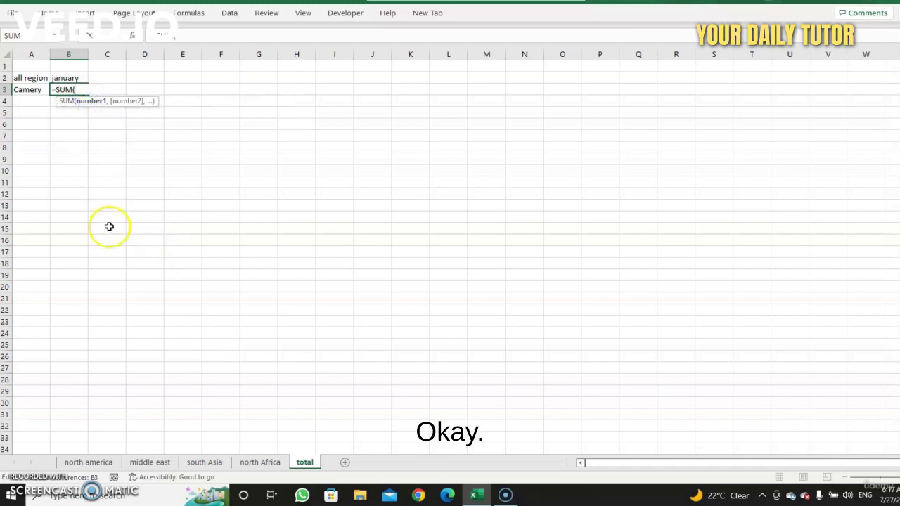
click(88, 462)
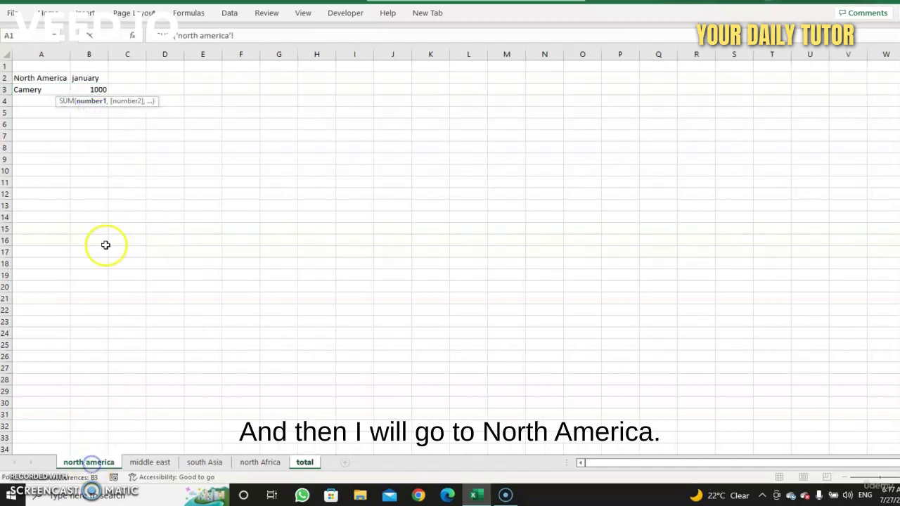
click(97, 89)
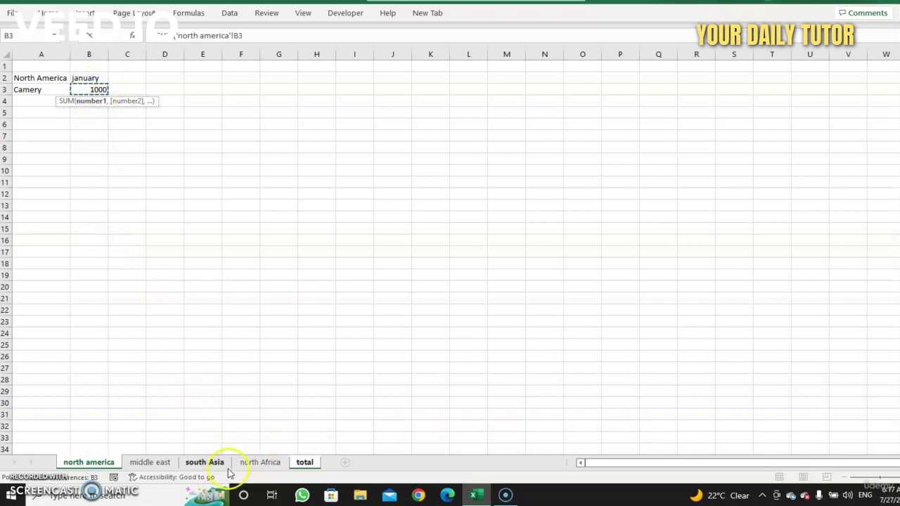
shift+click(256, 463)
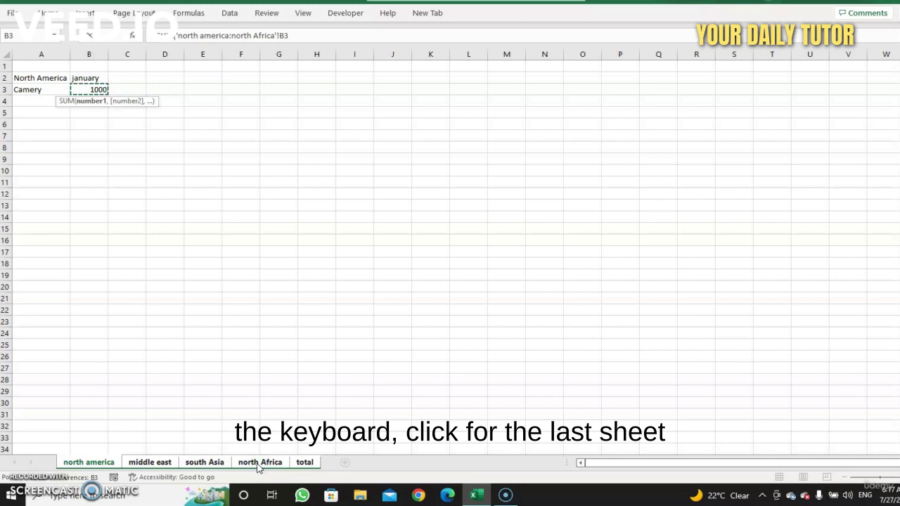
key(Return)
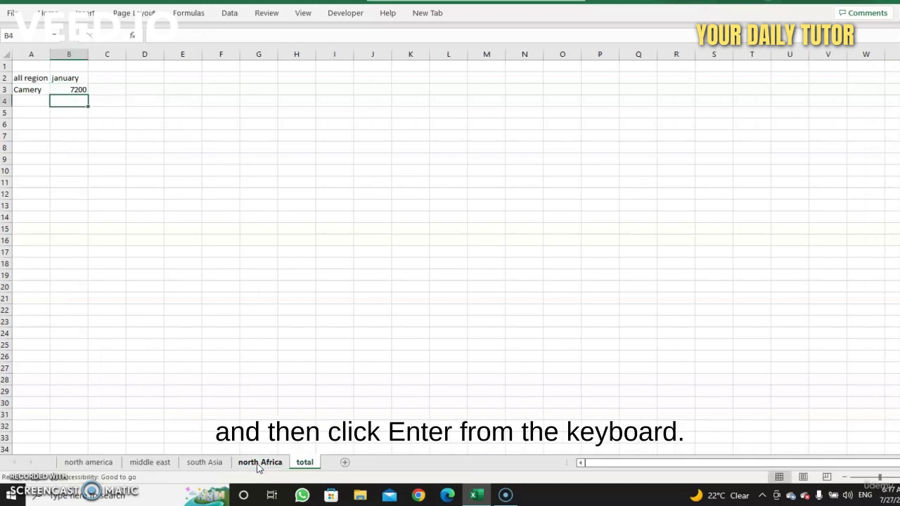